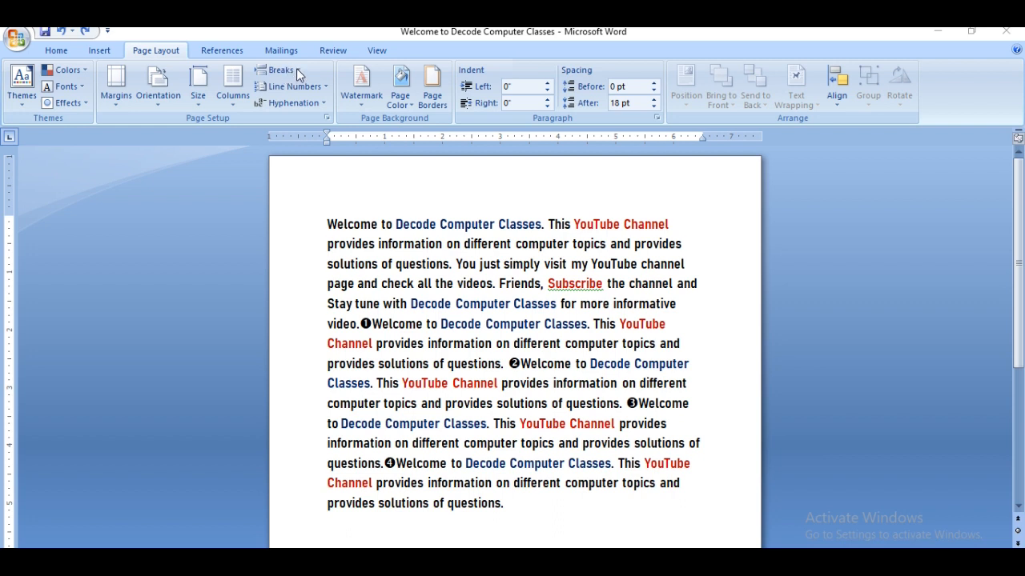
- Insert a page break directly before "This YouTube Channel" in the sentence that follows marker ❶
click(296, 70)
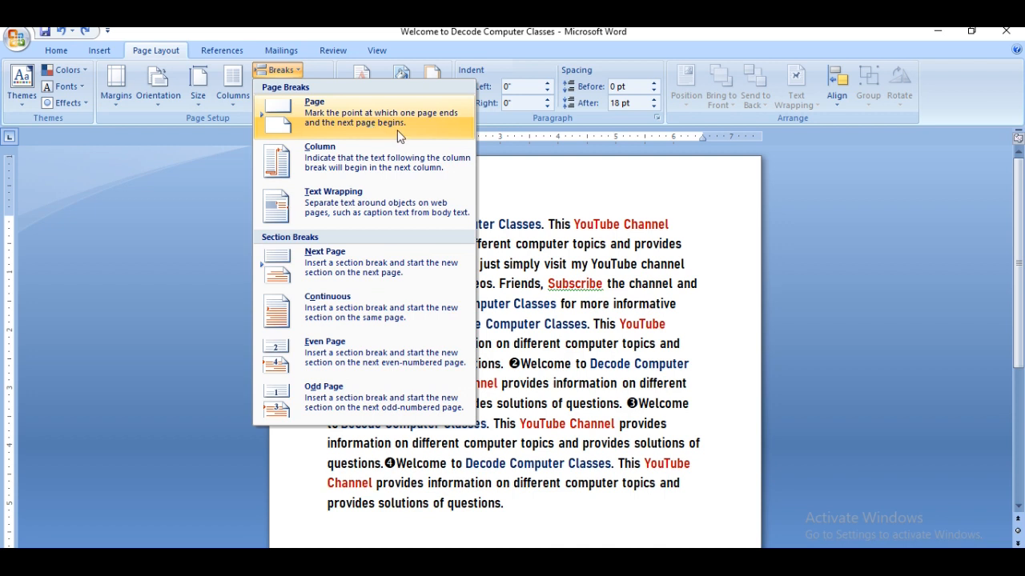
click(558, 265)
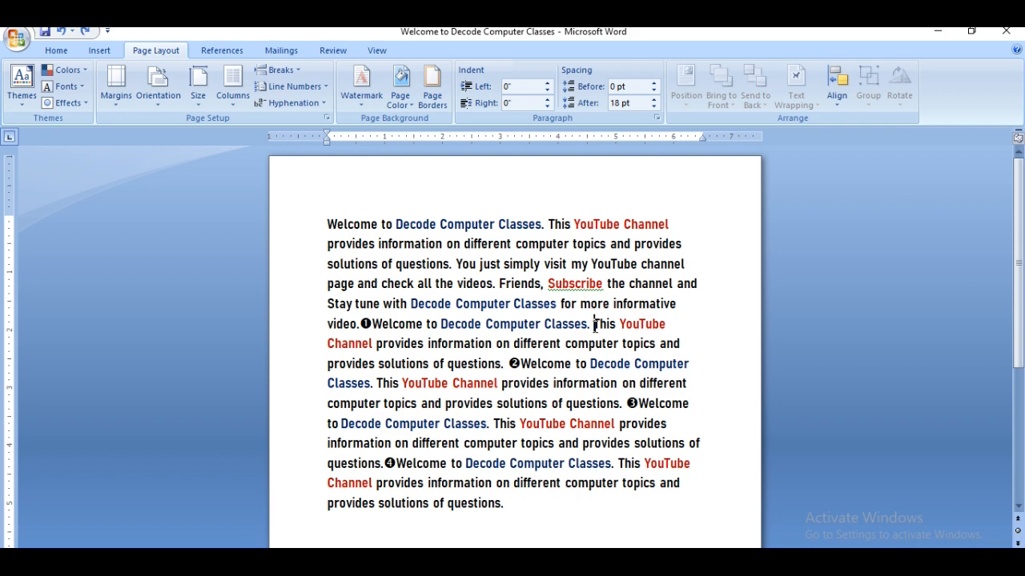
click(276, 70)
click(311, 113)
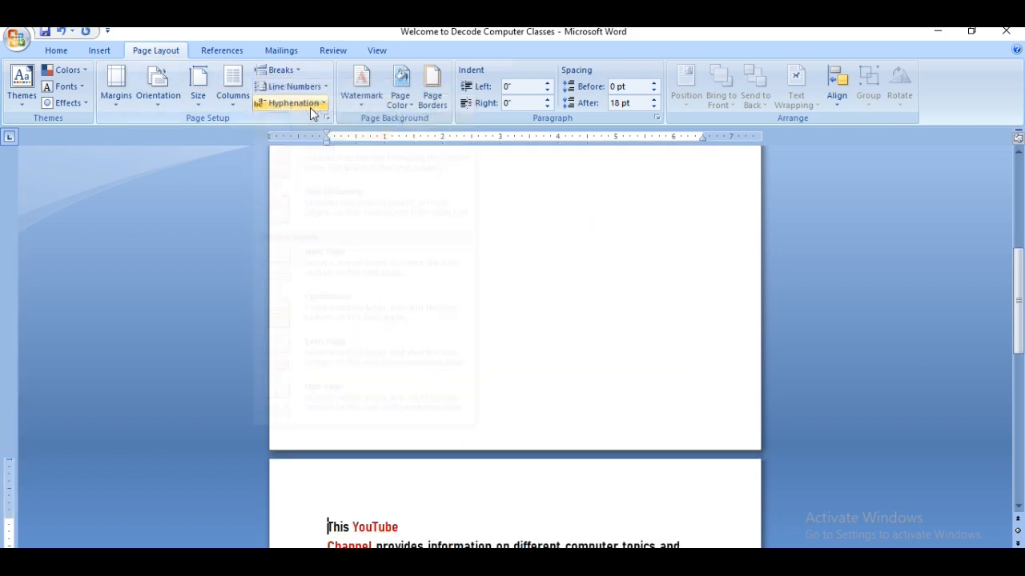
key(ctrl+z)
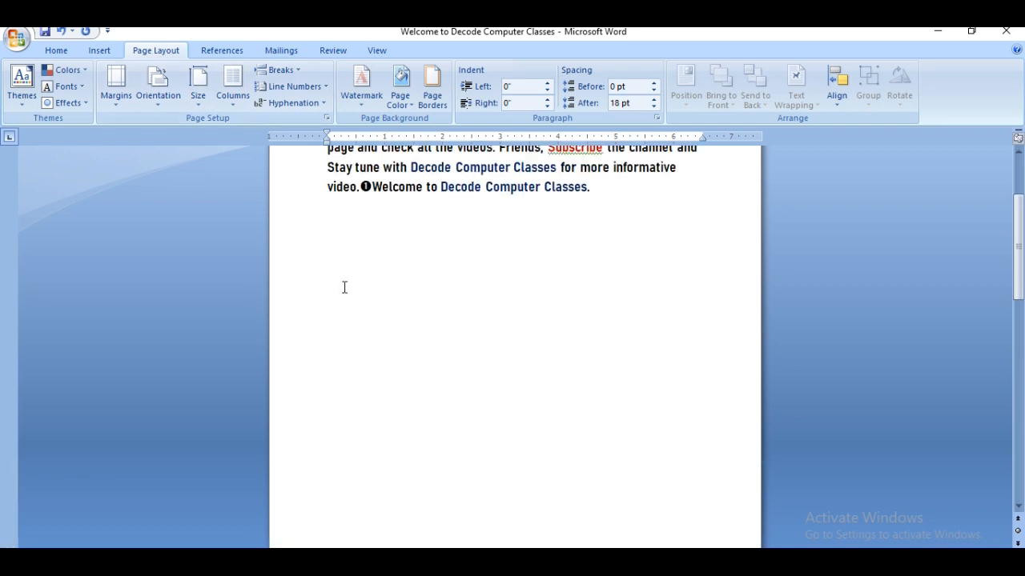
- Examine how the page break splits the text across the two pages, and undo the break
scroll(344, 287, up, 2)
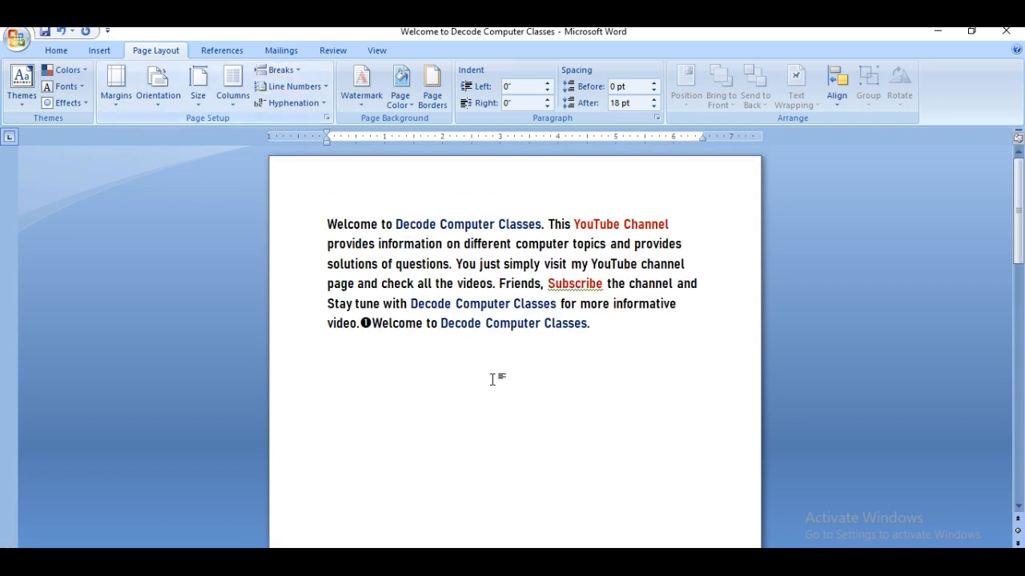
scroll(492, 379, down, 3)
scroll(492, 380, down, 5)
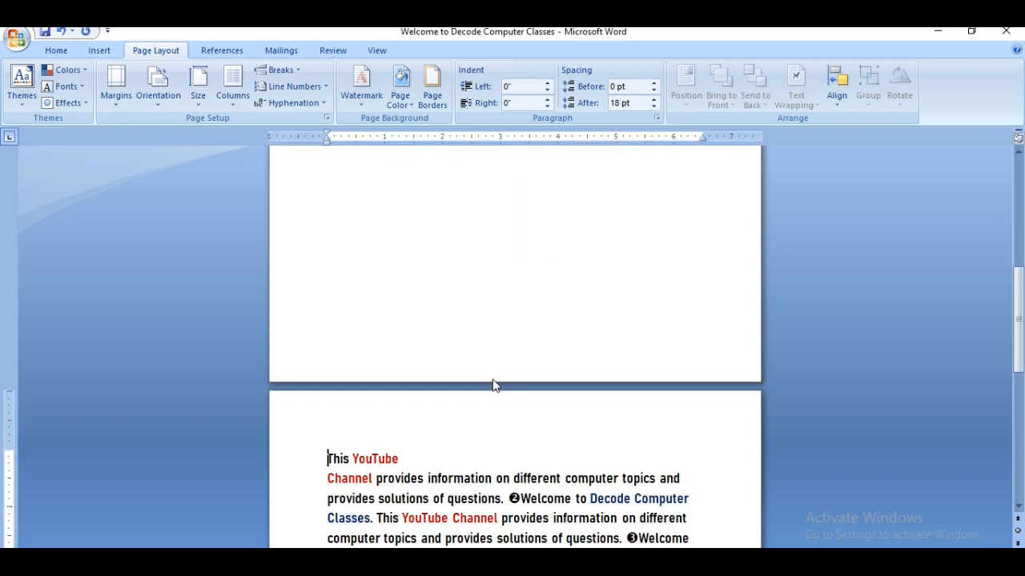
scroll(493, 380, up, 8)
scroll(493, 380, down, 5)
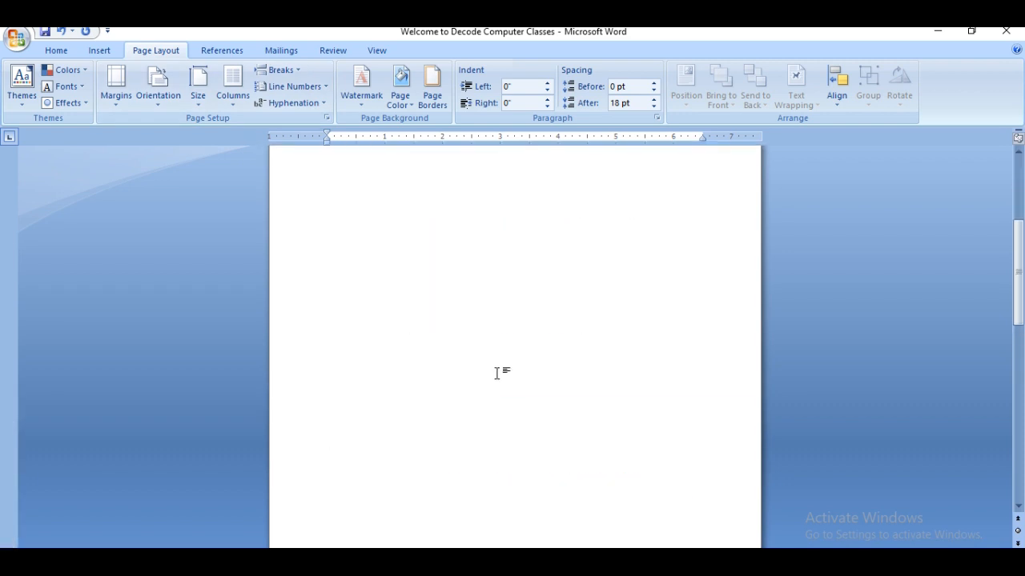
scroll(494, 375, up, 4)
scroll(605, 298, down, 5)
scroll(602, 253, down, 3)
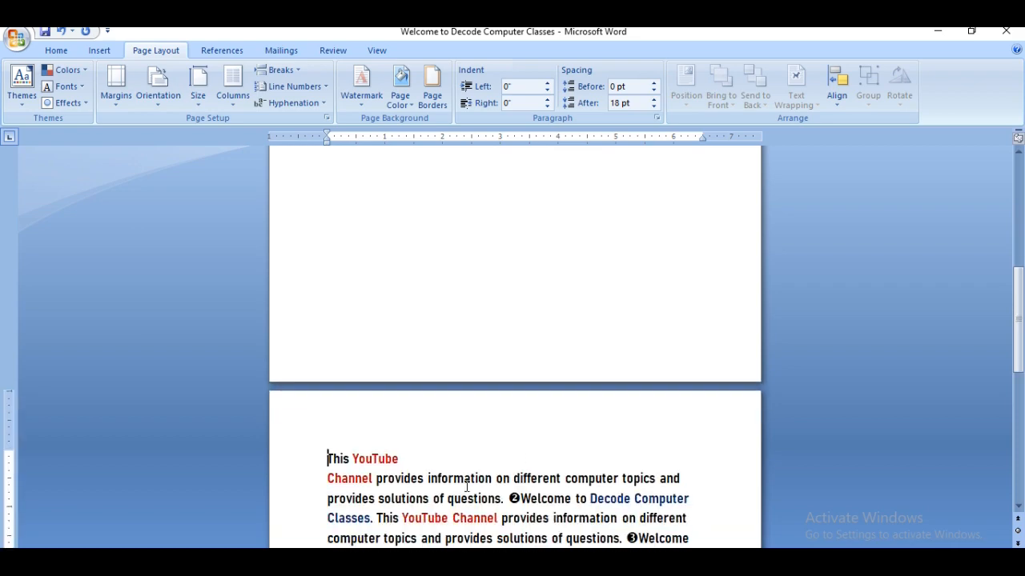
scroll(449, 488, down, 5)
scroll(446, 488, up, 4)
scroll(446, 488, up, 5)
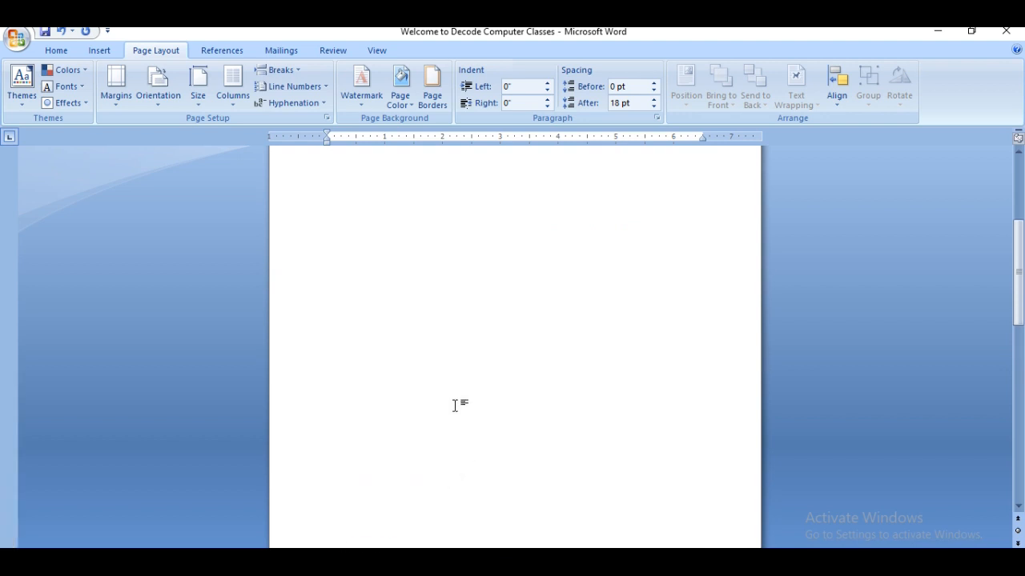
scroll(455, 405, down, 5)
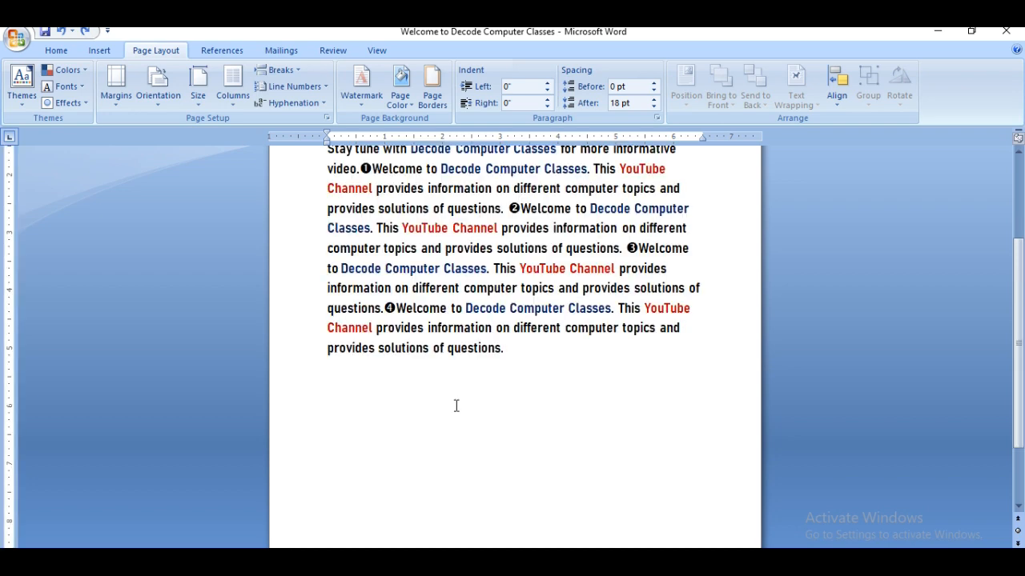
- Insert a column break directly before "This YouTube Channel" in the sentence after marker ❶, and undo it after reviewing the first page
click(298, 72)
click(693, 233)
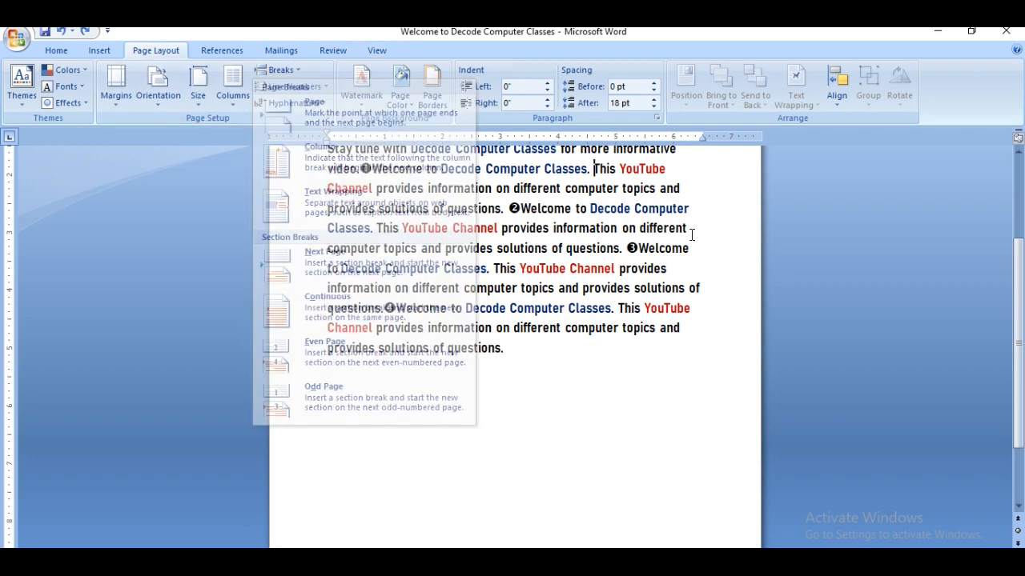
click(594, 169)
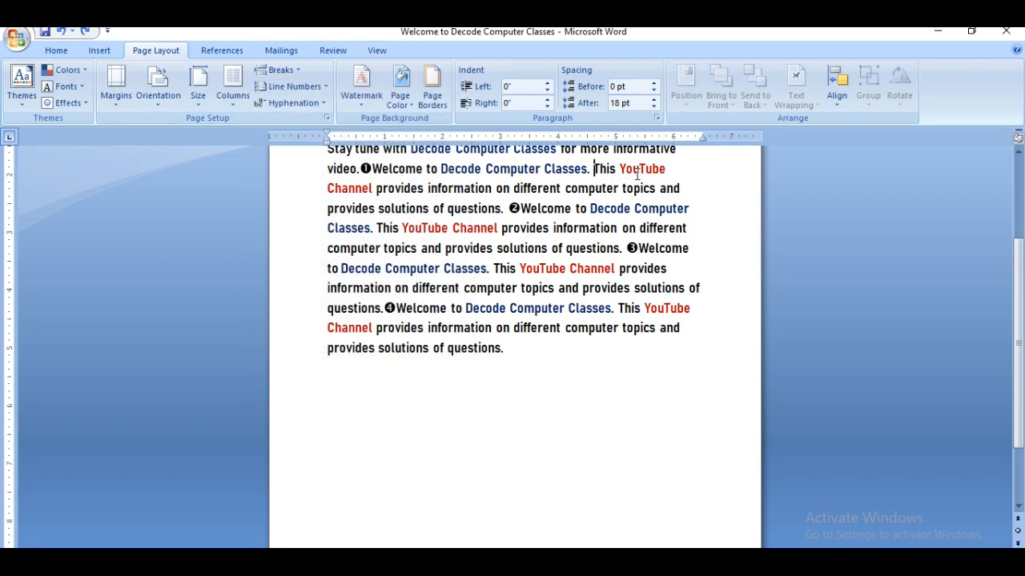
click(278, 70)
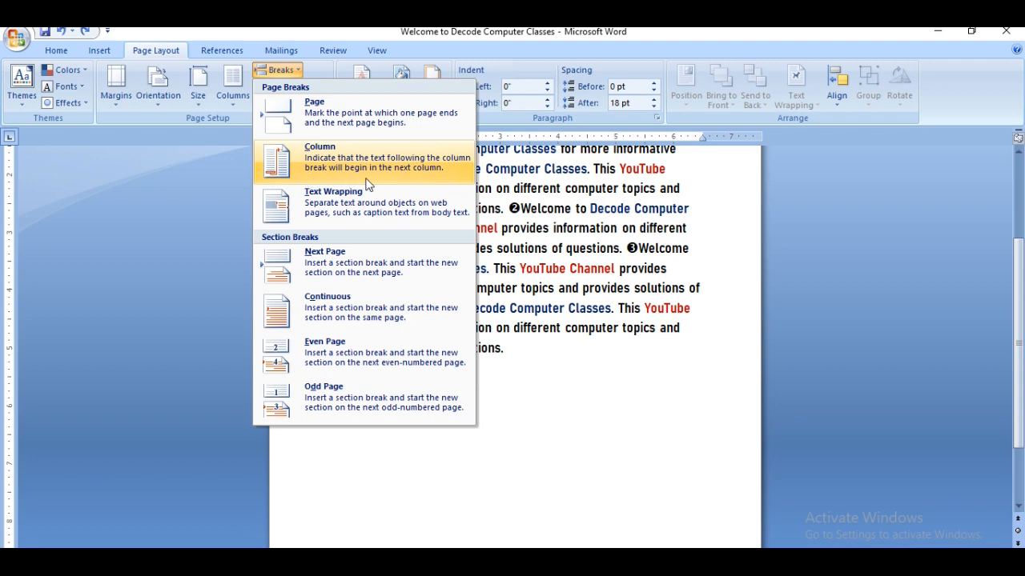
click(396, 167)
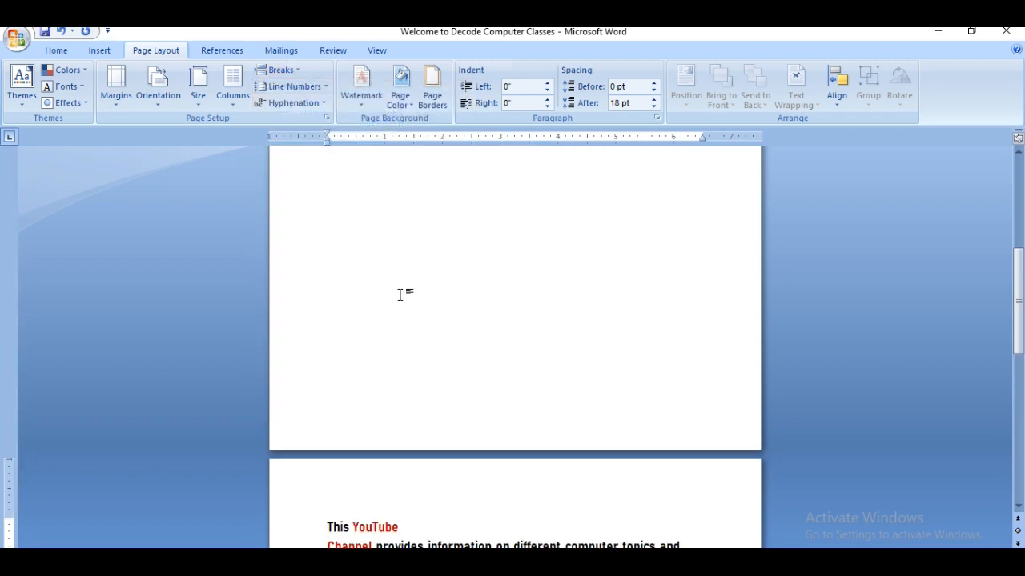
scroll(401, 295, up, 3)
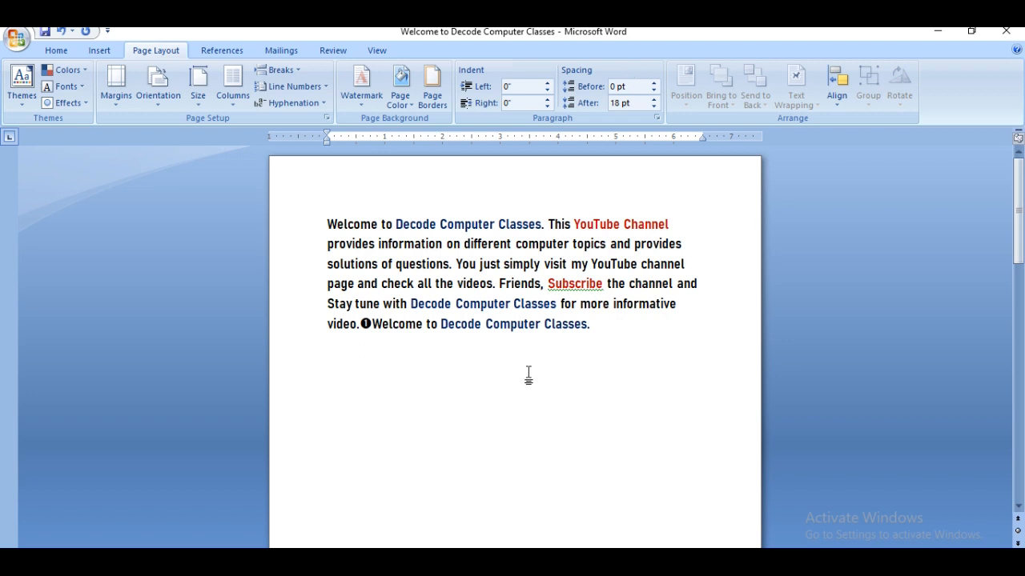
key(ctrl+z)
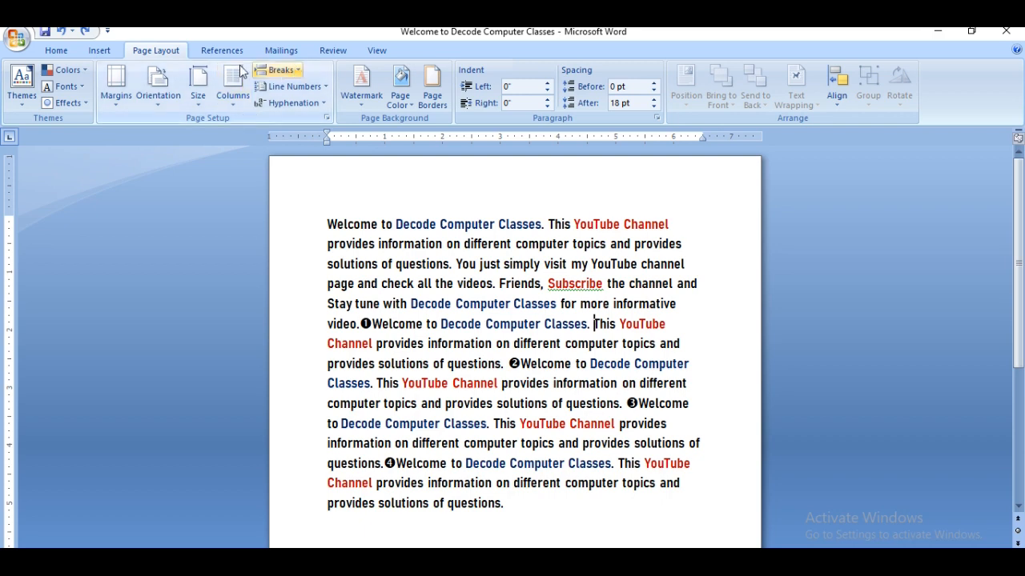
- Insert a text wrapping break directly before "This YouTube Channel" in the sentence after marker ❶
click(297, 76)
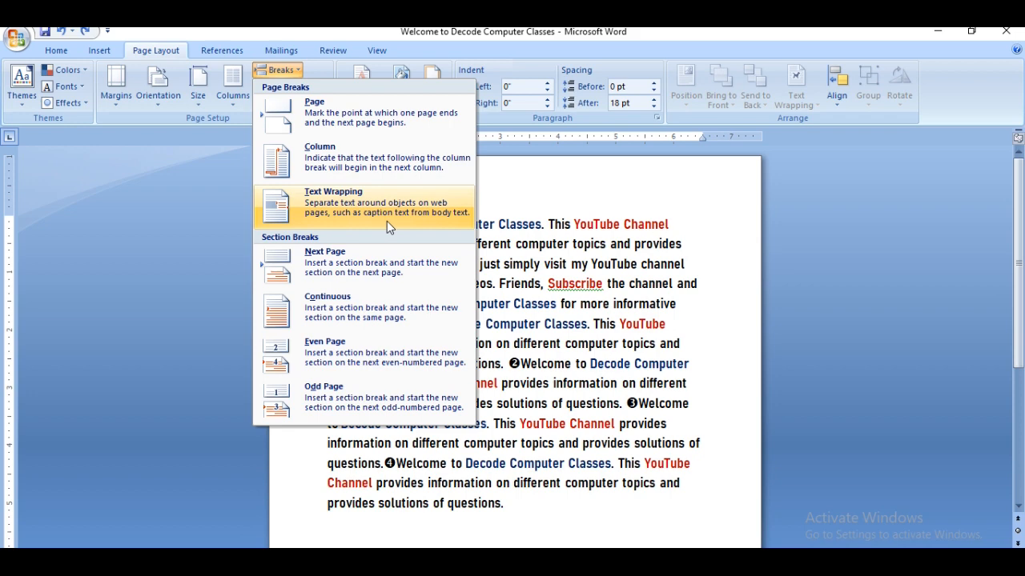
click(668, 340)
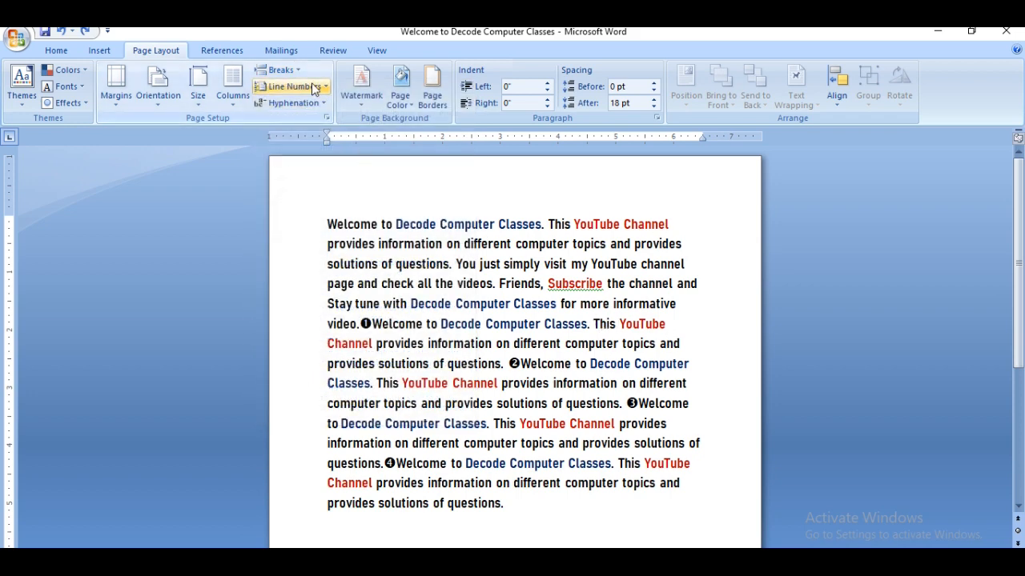
click(282, 70)
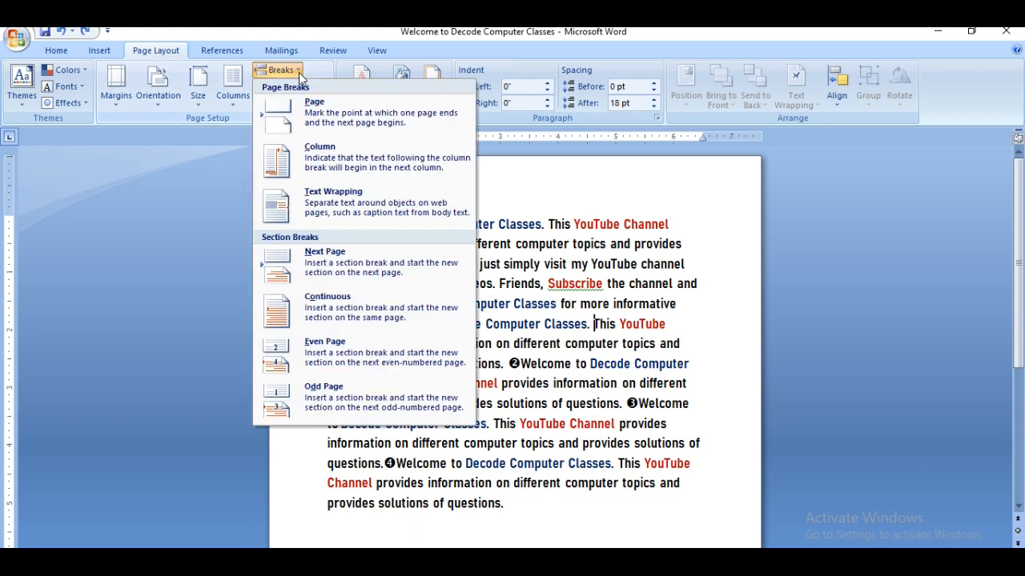
click(348, 206)
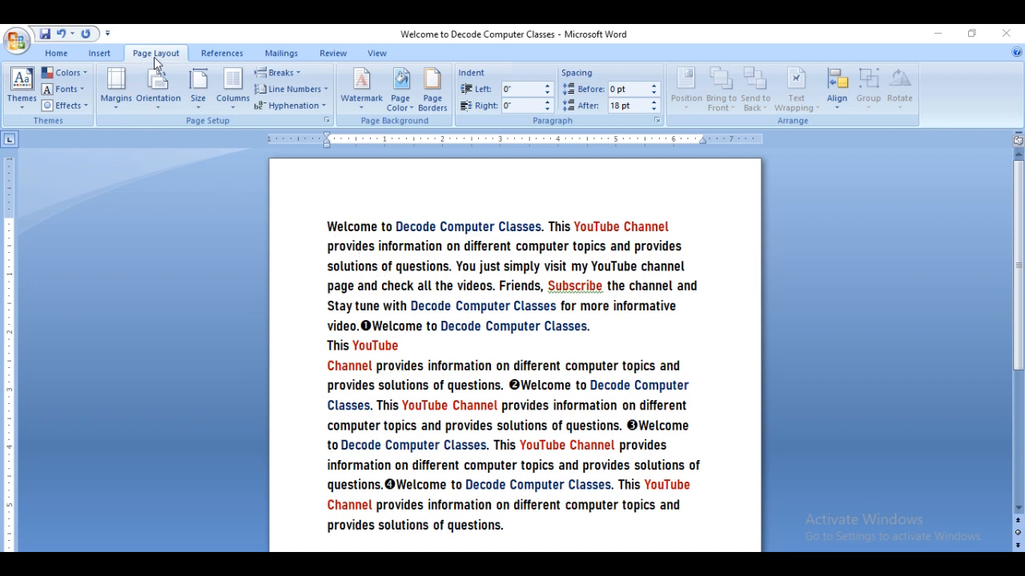
- Remove the text wrapping break before "This YouTube Channel"
click(290, 73)
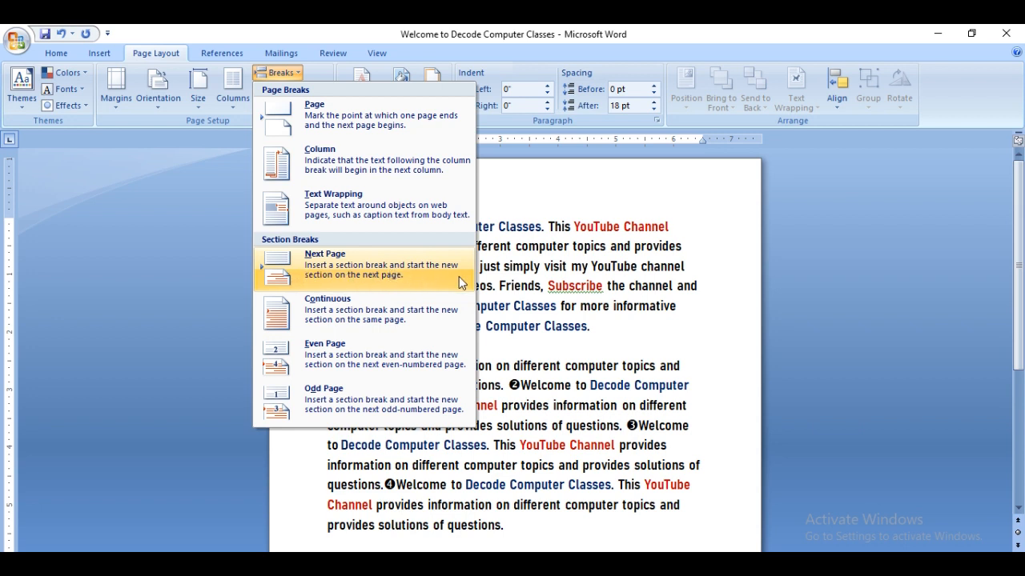
click(405, 275)
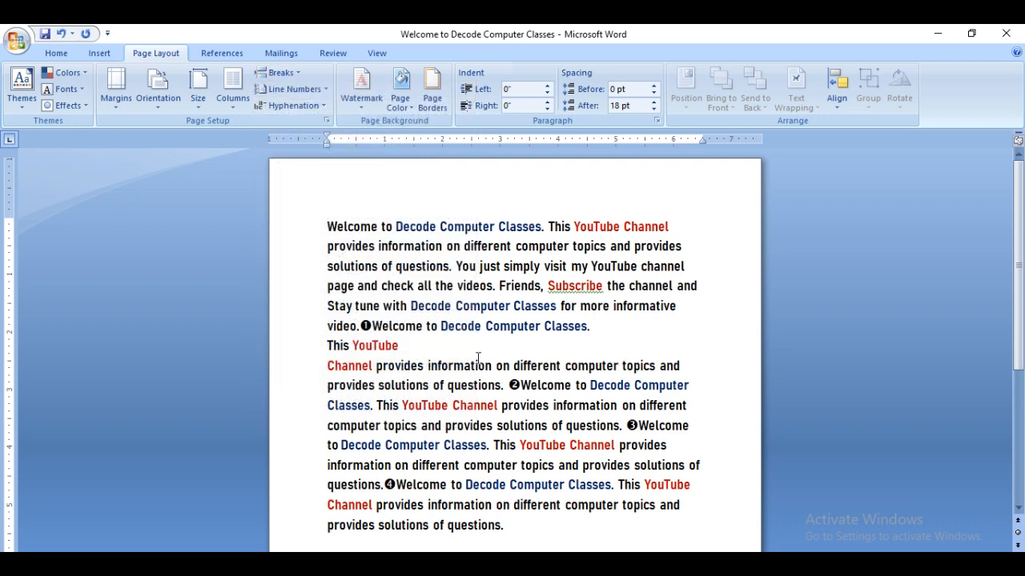
key(BackSpace)
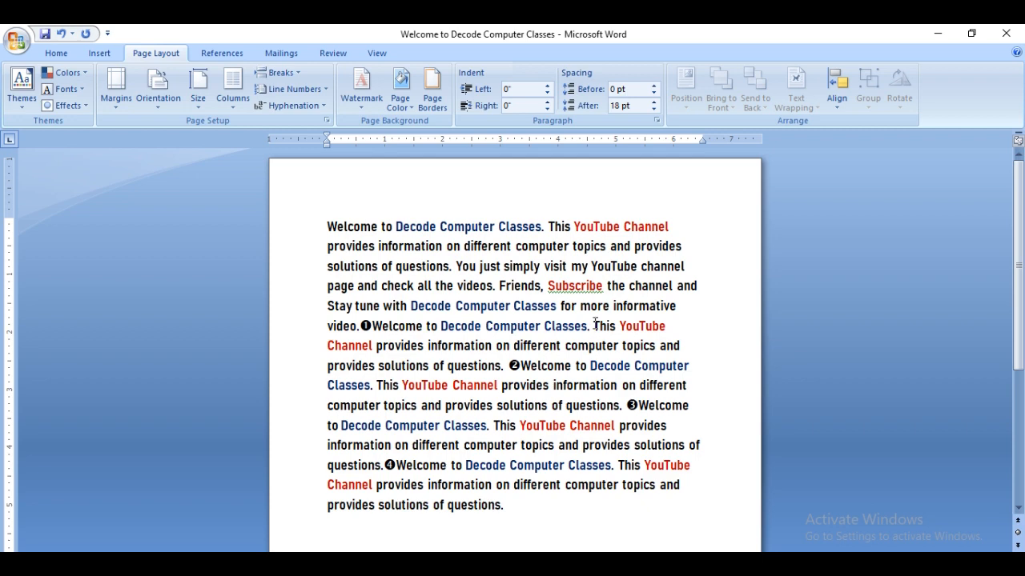
- Insert a Next Page section break before "This YouTube Channel" after marker ❶, and remove it after comparing both pages
click(291, 76)
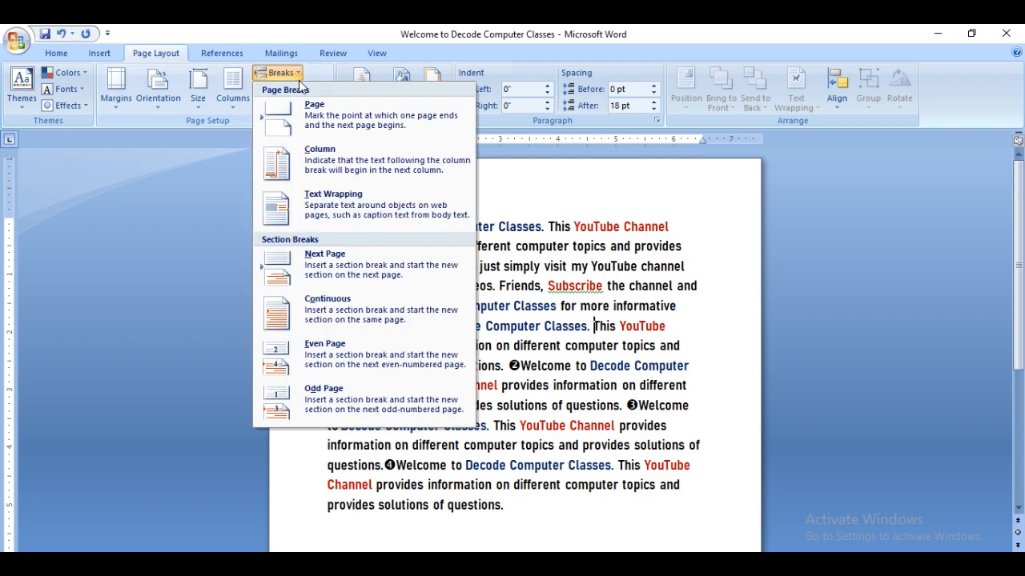
click(323, 276)
scroll(419, 391, up, 5)
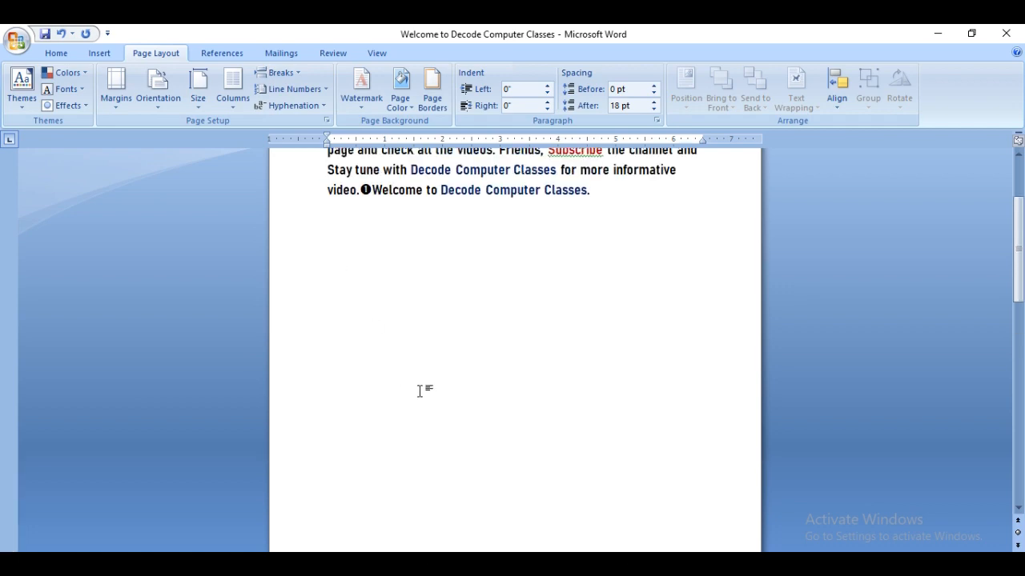
scroll(419, 391, down, 5)
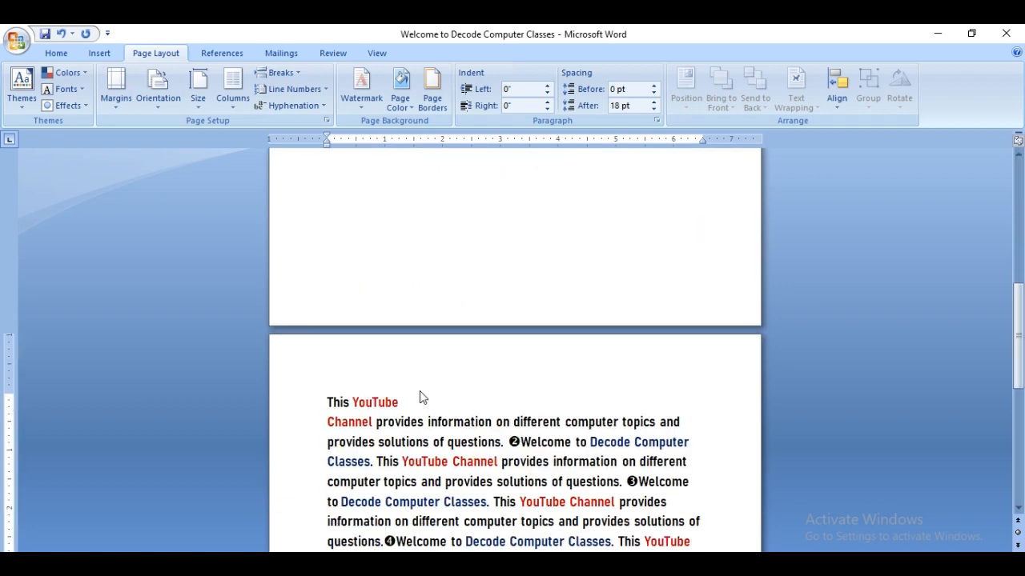
scroll(382, 412, up, 3)
scroll(383, 413, up, 3)
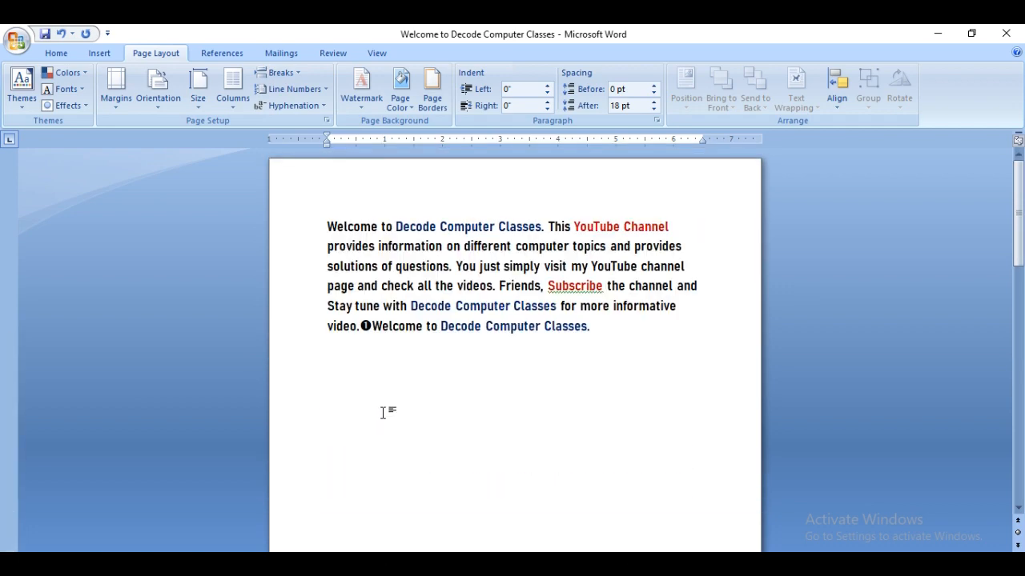
scroll(383, 412, down, 5)
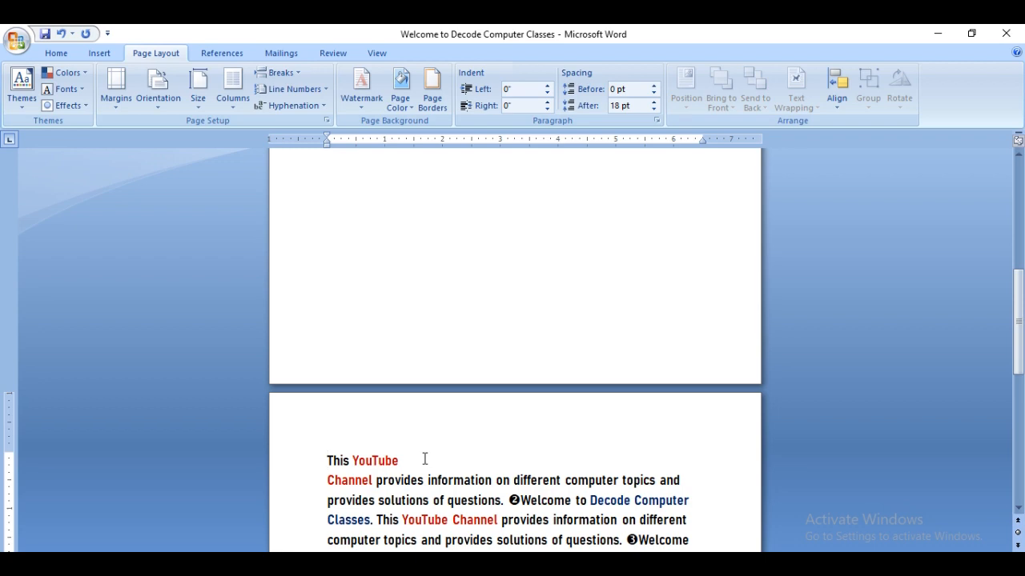
key(BackSpace)
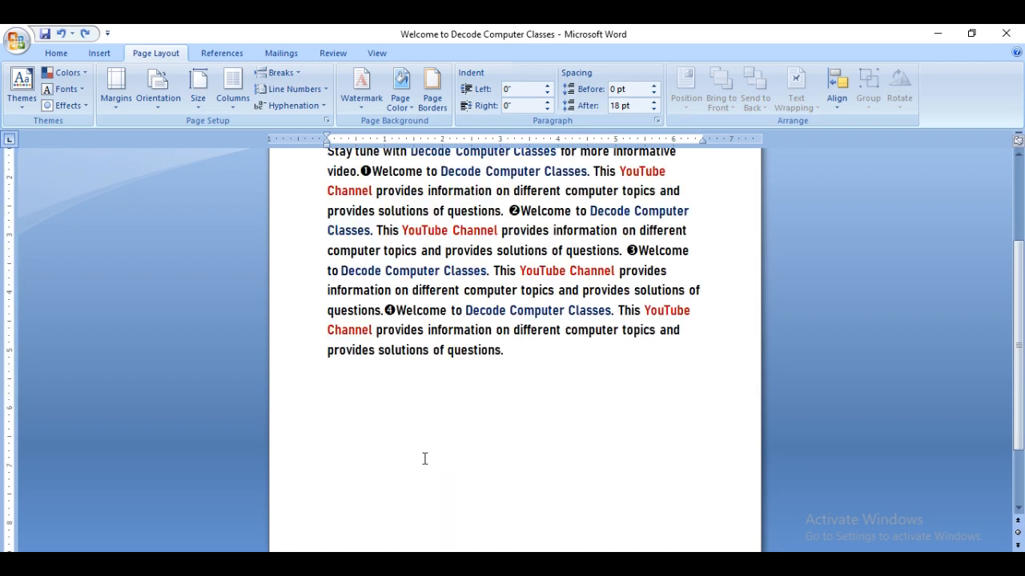
scroll(425, 458, up, 3)
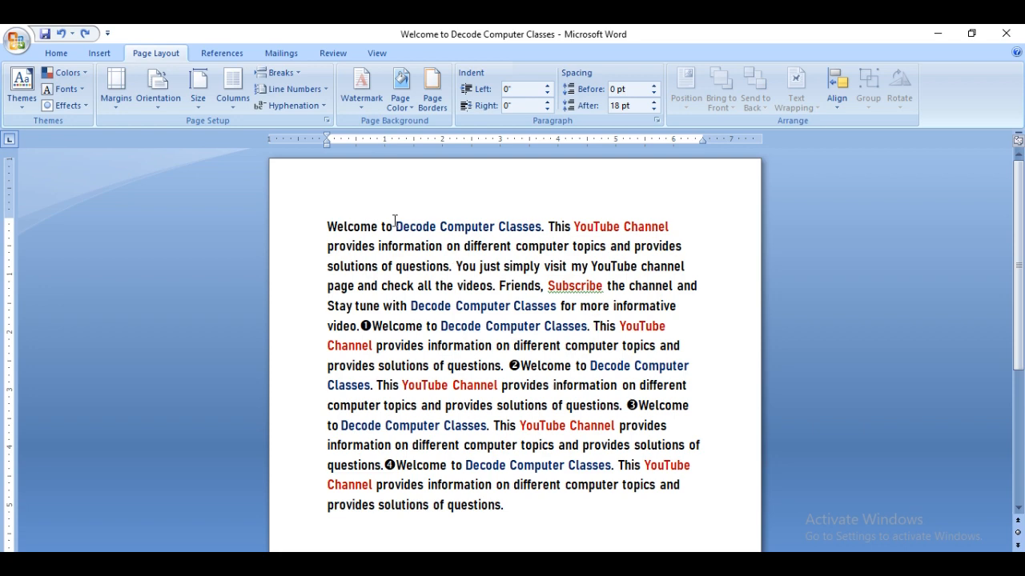
- Insert a Continuous section break before "This YouTube Channel" after marker ❶, and remove it again
click(280, 72)
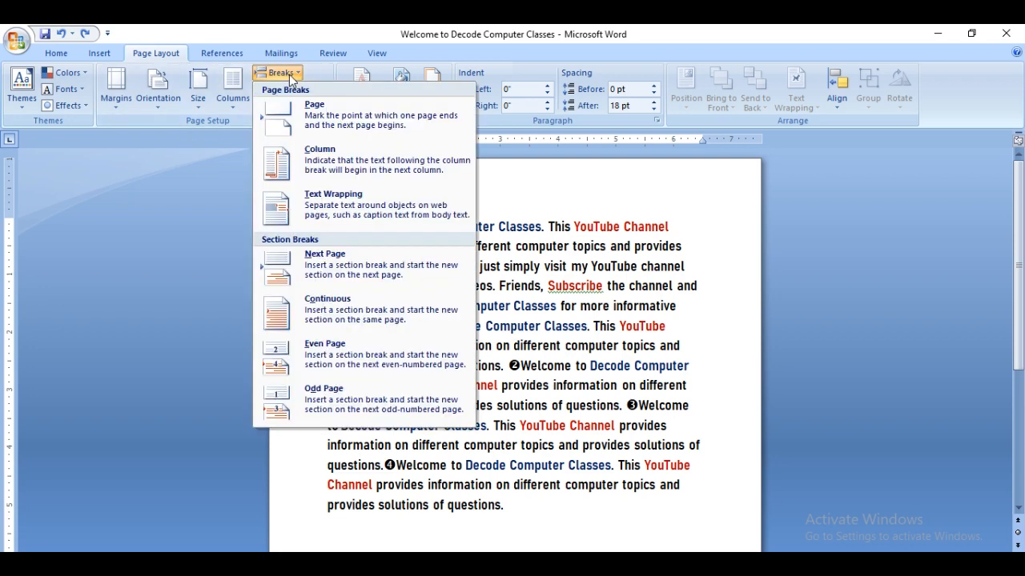
click(424, 318)
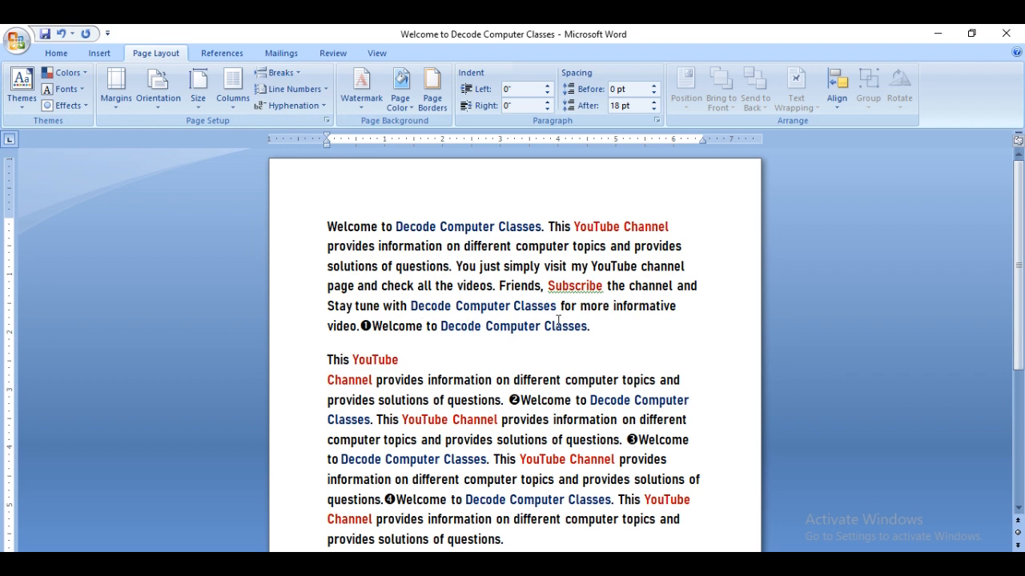
key(BackSpace)
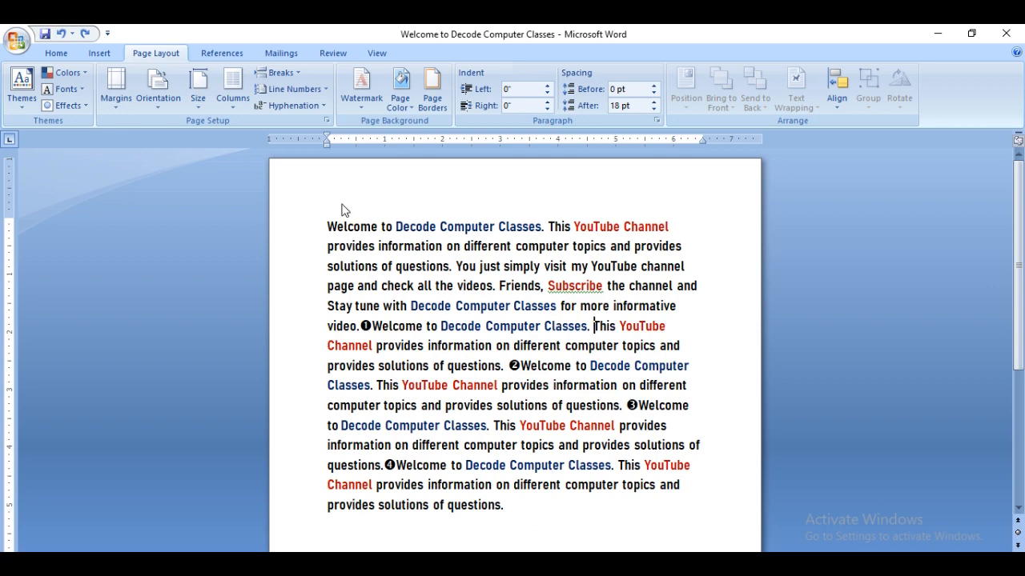
- Insert an Even Page section break before "This YouTube Channel" in the sentence after marker ❶
click(292, 73)
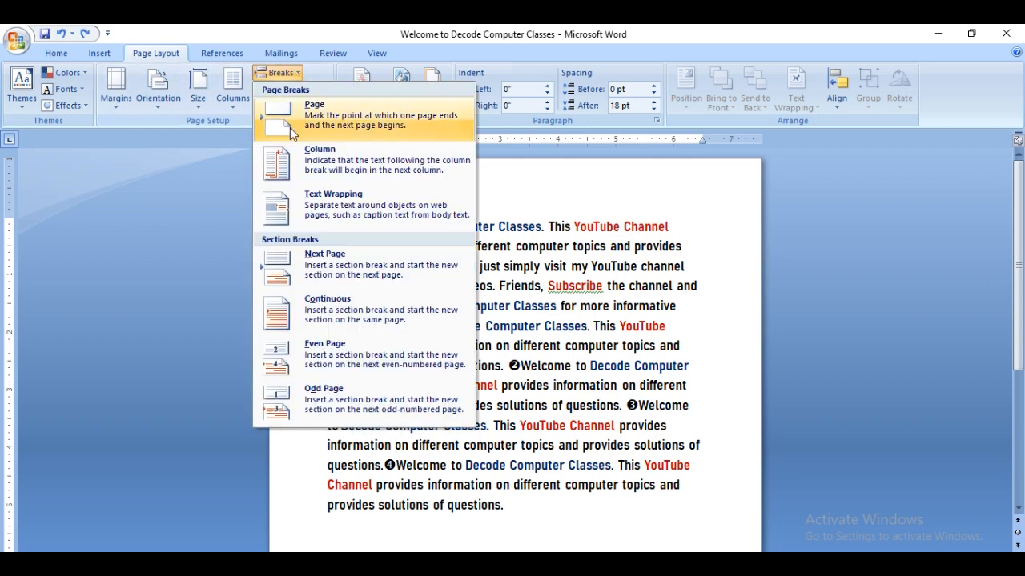
click(383, 356)
scroll(382, 357, up, 10)
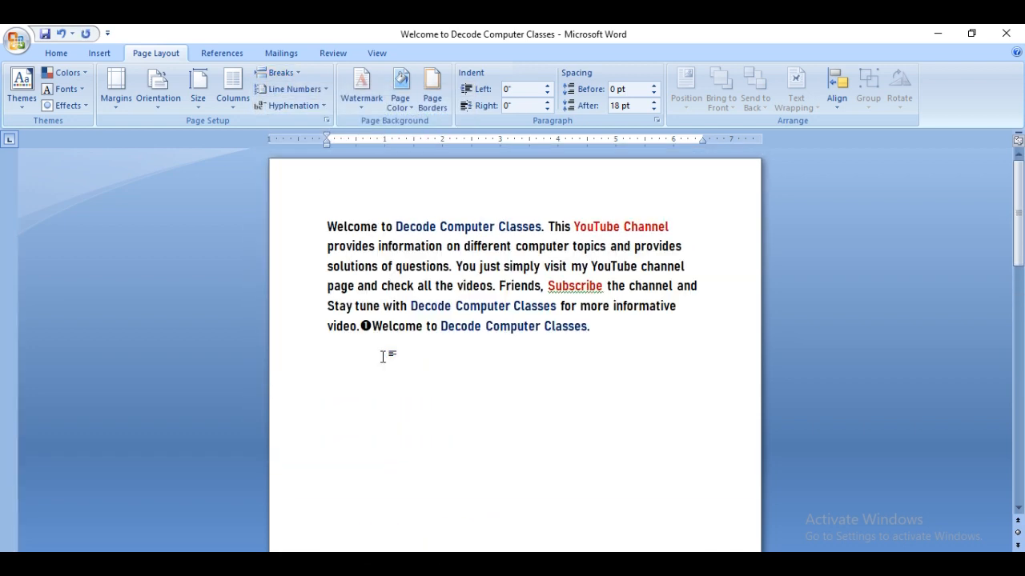
- Compare the pages on both sides of the Even Page section break, and undo the break before "This YouTube Channel"
scroll(382, 356, down, 2)
scroll(383, 356, up, 2)
scroll(581, 368, down, 3)
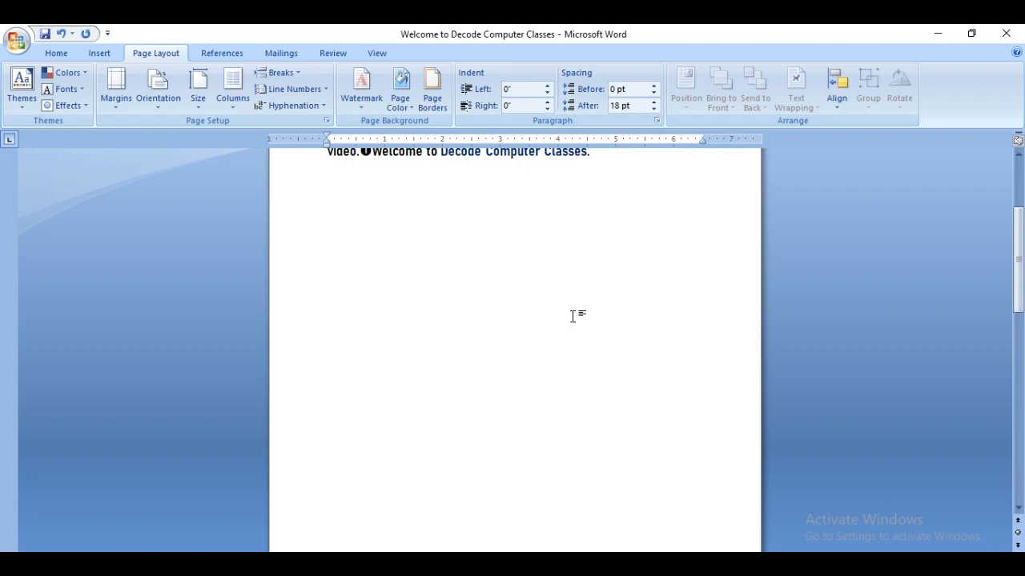
scroll(571, 318, down, 9)
scroll(572, 320, up, 3)
scroll(571, 320, up, 6)
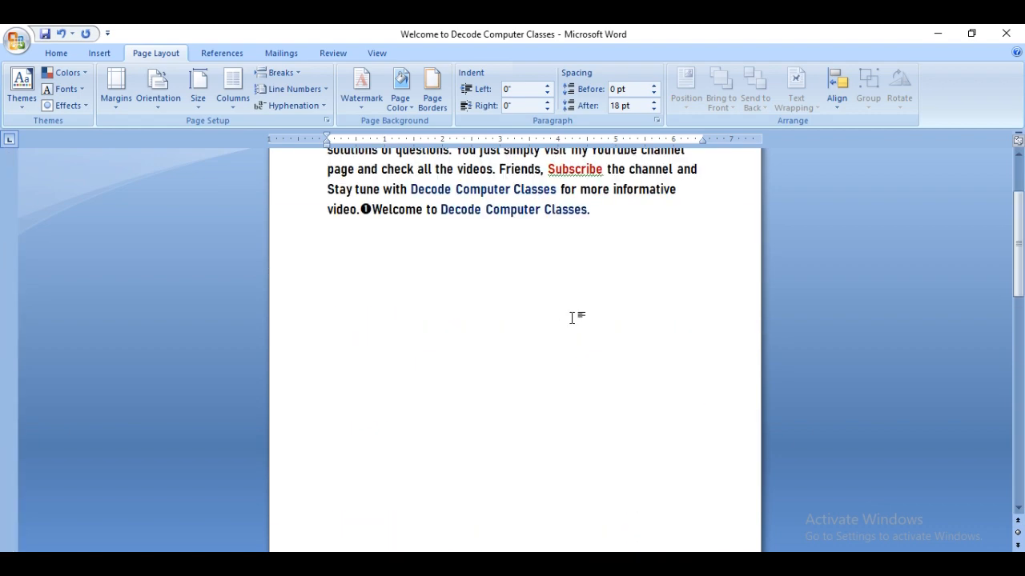
key(ctrl+z)
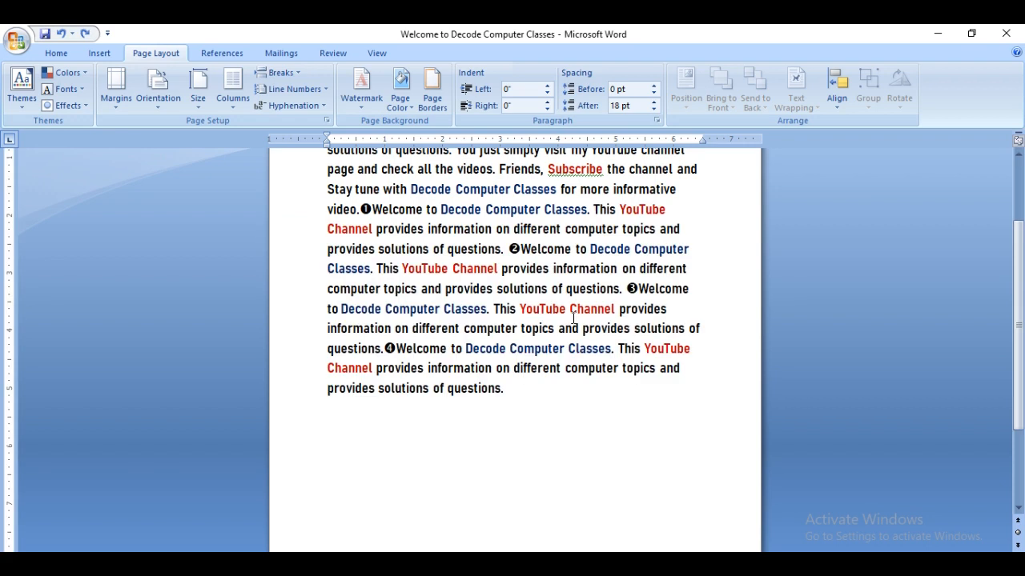
- Insert an Odd Page section break before "This YouTube Channel" after marker ❶, and remove it after reviewing the following page
click(276, 73)
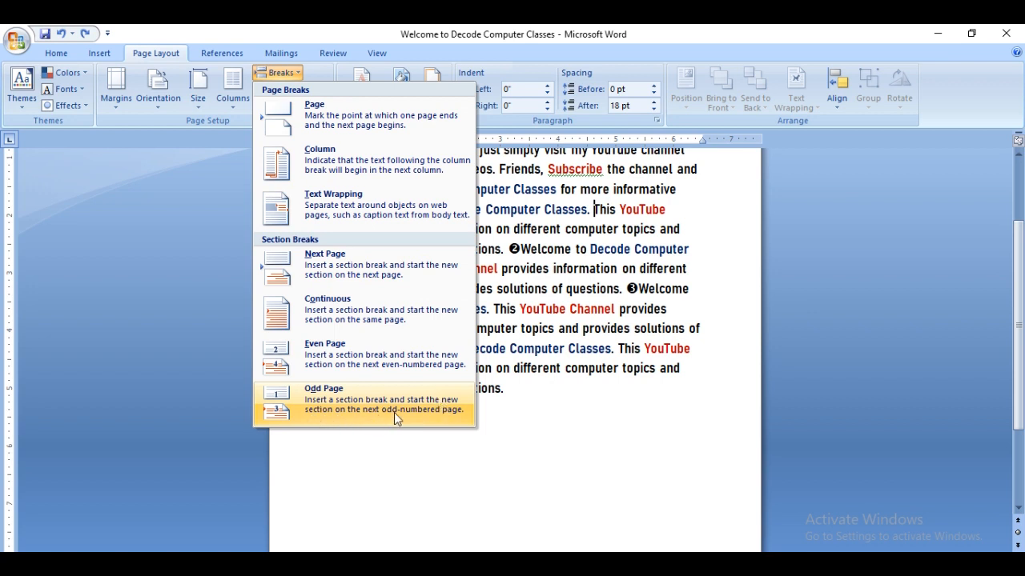
click(441, 415)
key(ctrl+z)
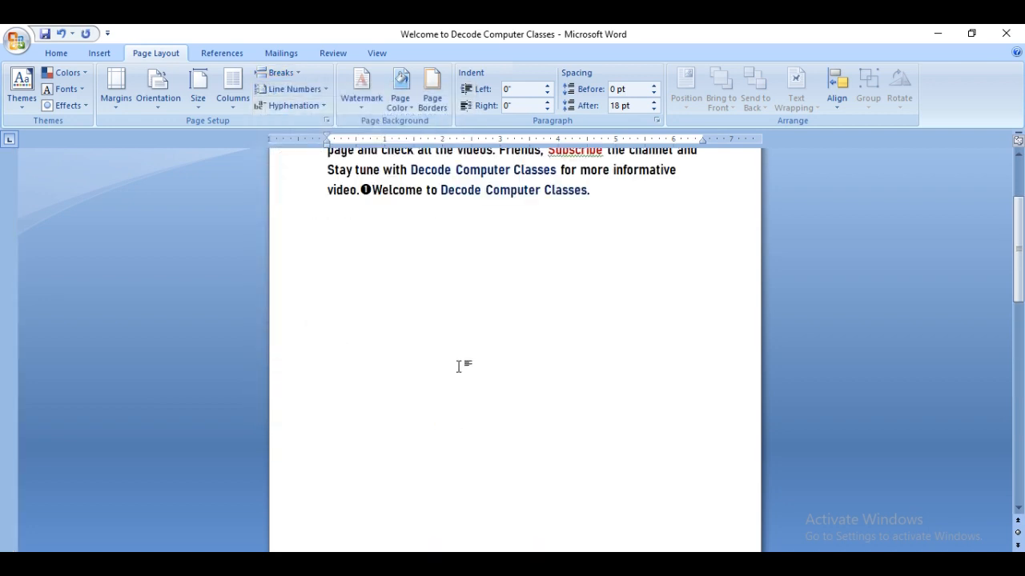
scroll(460, 367, down, 15)
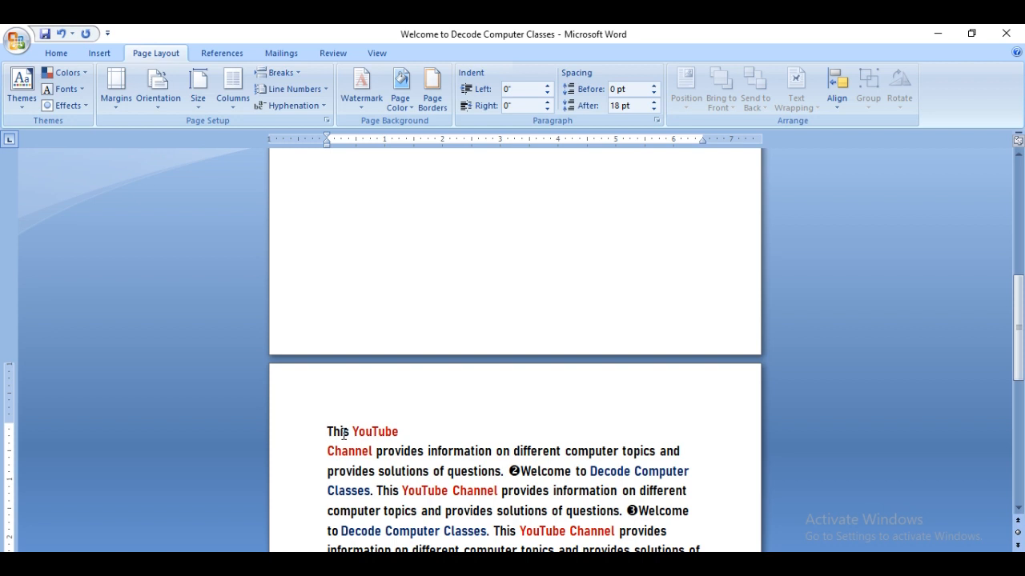
scroll(373, 487, down, 2)
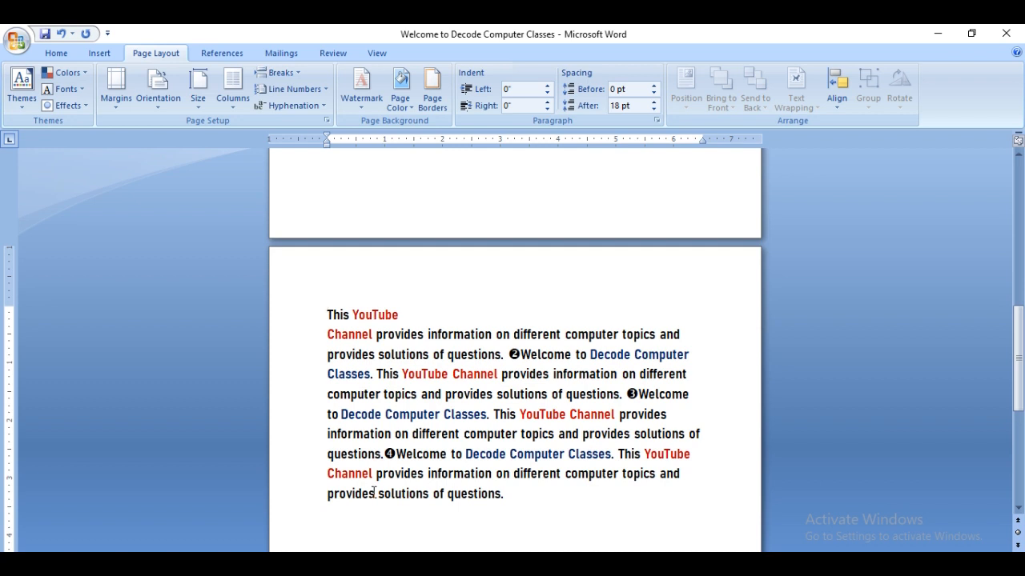
key(BackSpace)
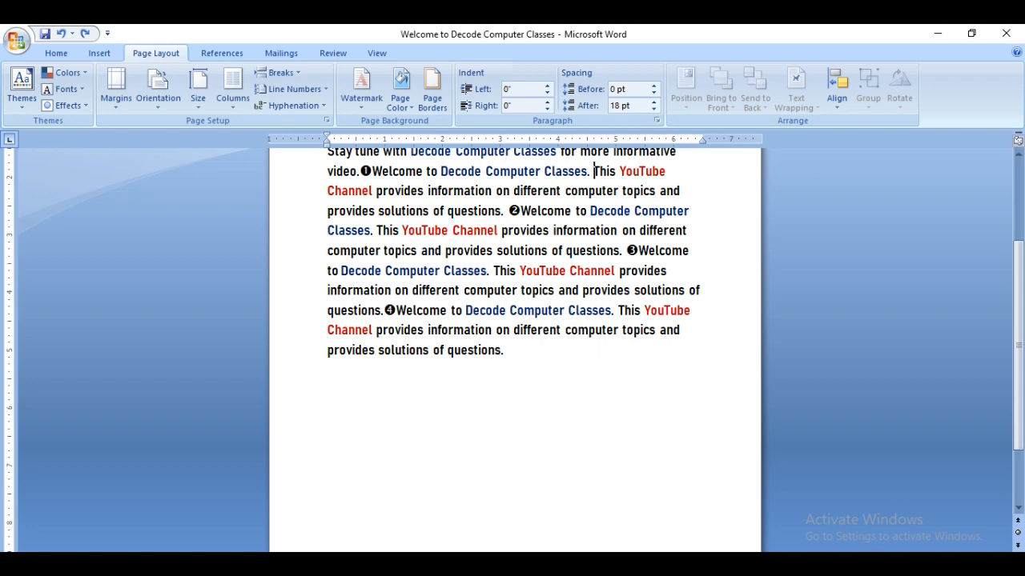
scroll(605, 470, up, 2)
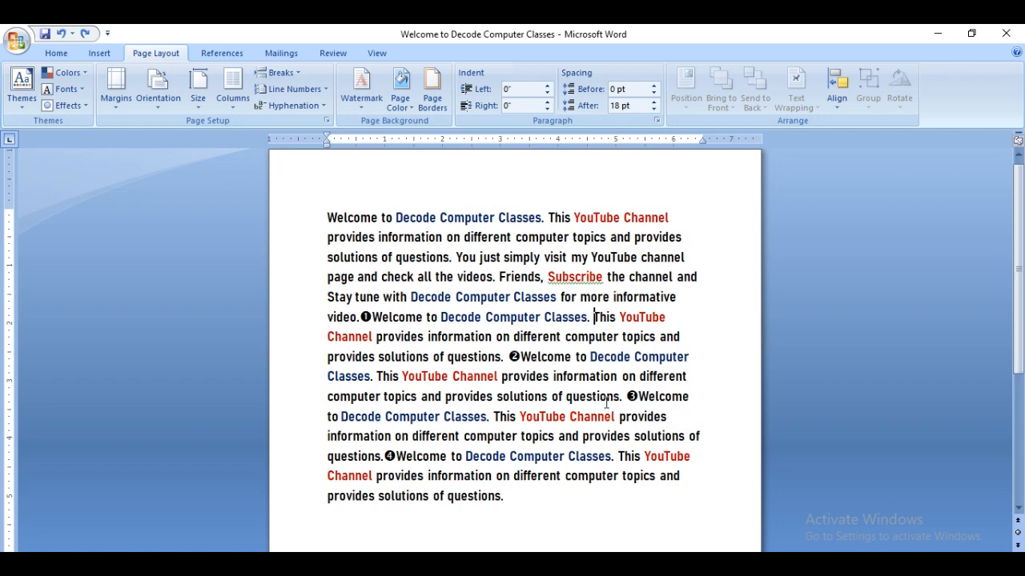